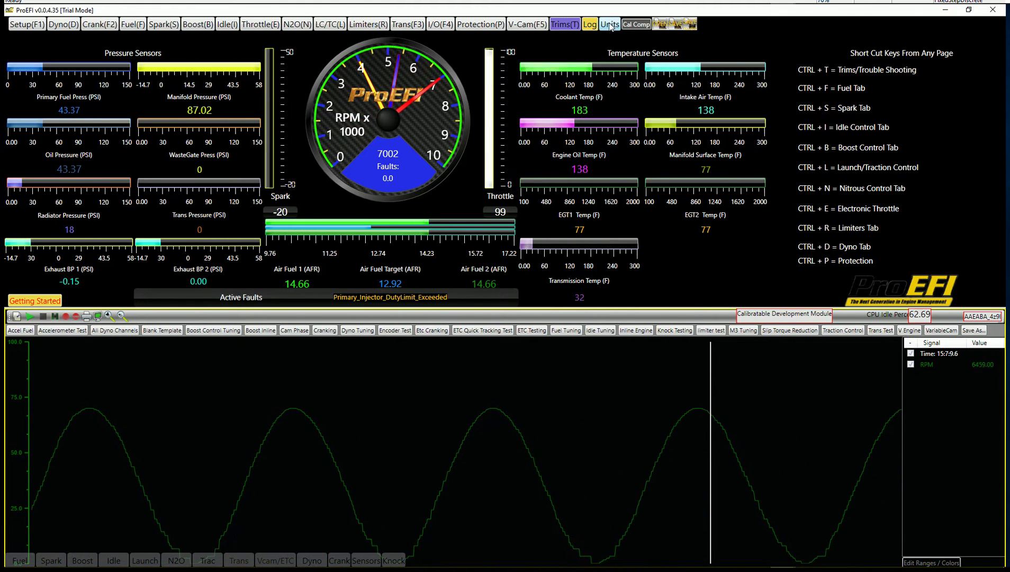
# - Choose kPa and C in Units Selections so the gauges read kPa and Celsius
pyautogui.click(610, 25)
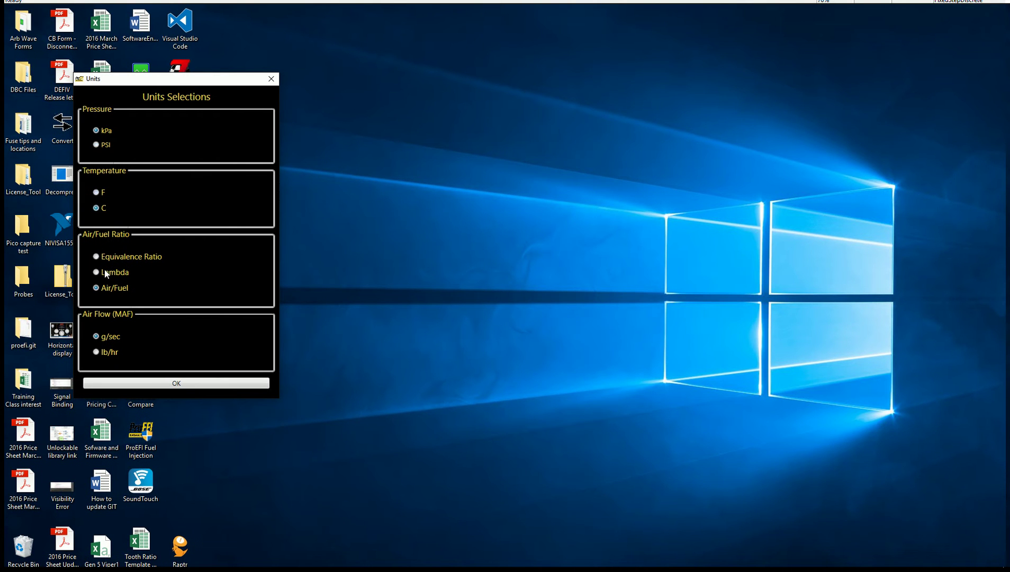
pyautogui.click(113, 384)
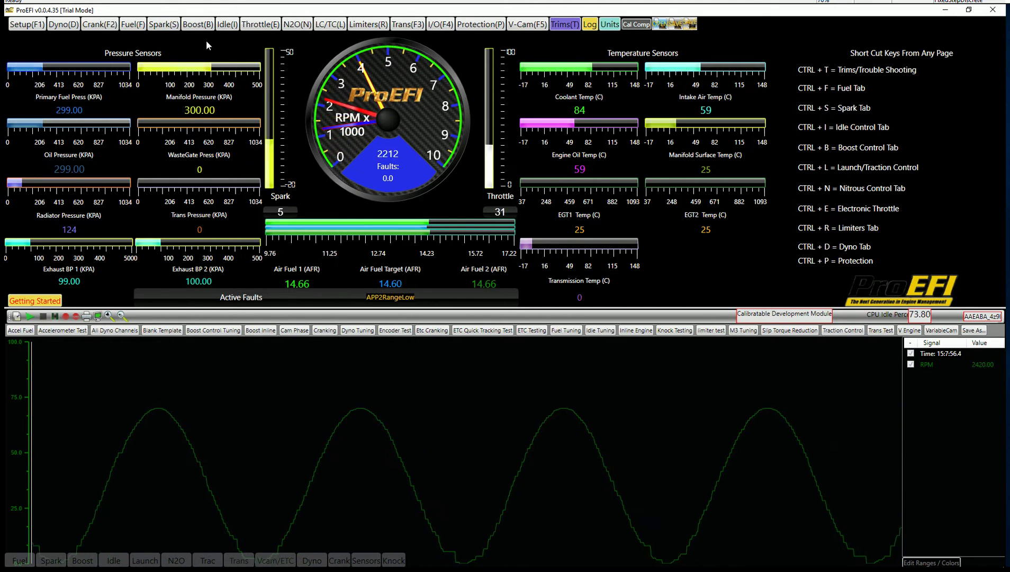
pyautogui.hotkey('ctrl', 'f')
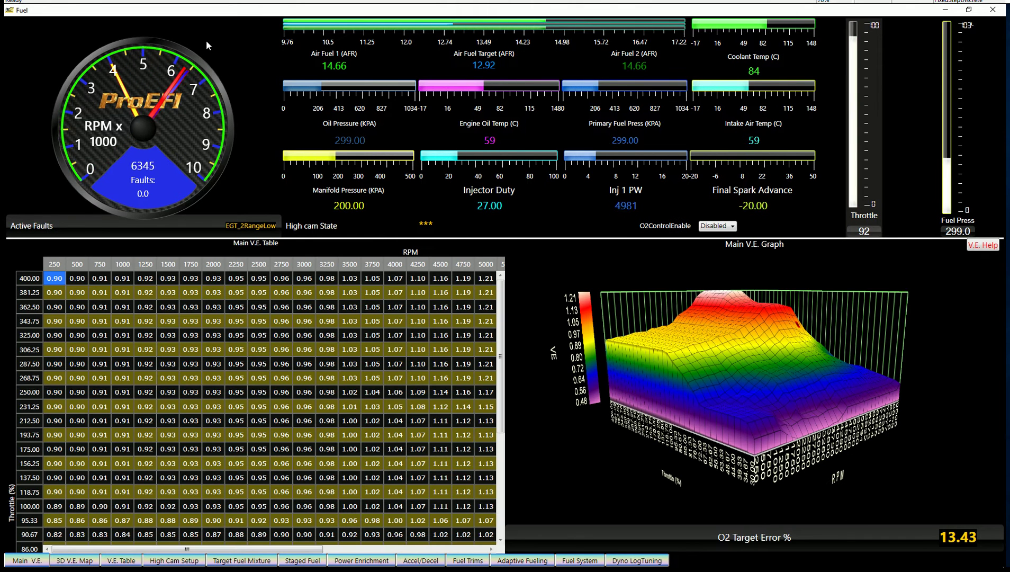
pyautogui.hotkey('ctrl', 's')
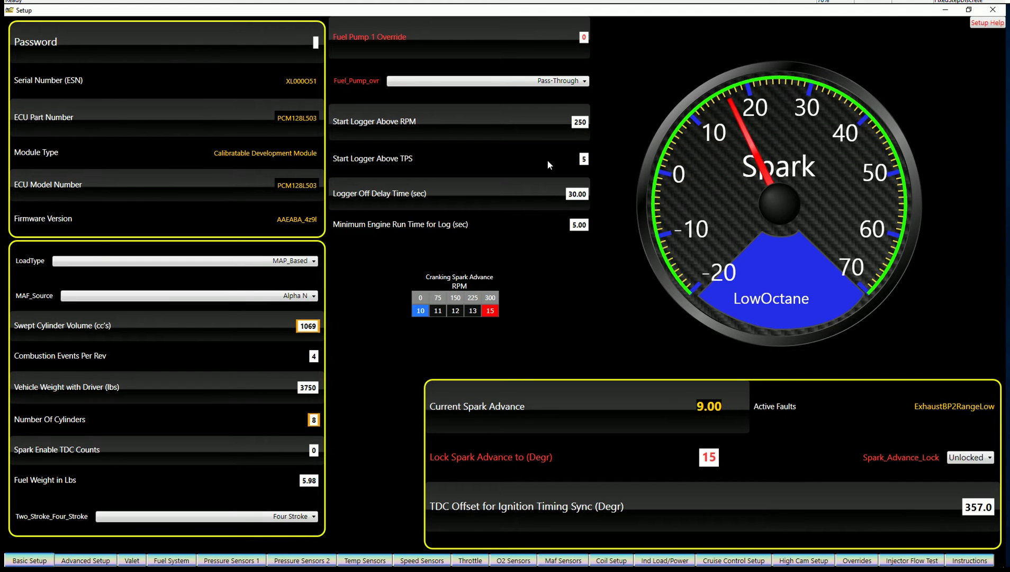
pyautogui.hotkey('ctrl', 'f')
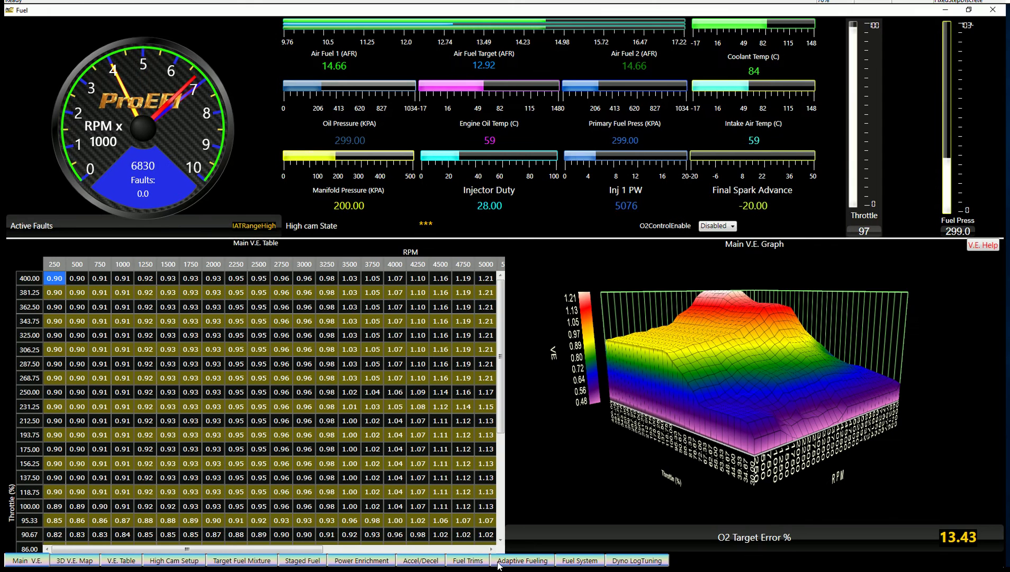
pyautogui.click(565, 563)
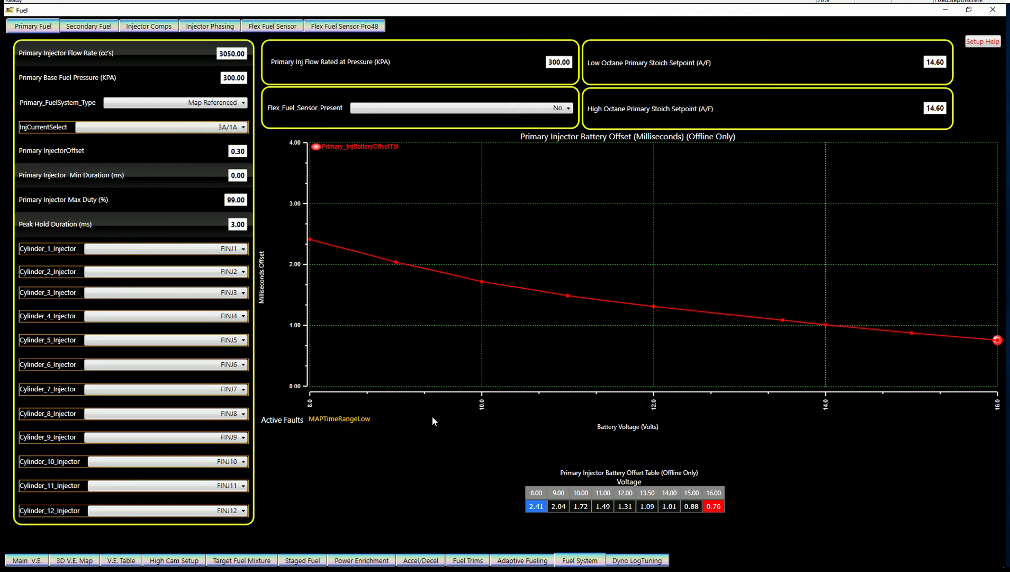
pyautogui.hotkey('ctrl', 's')
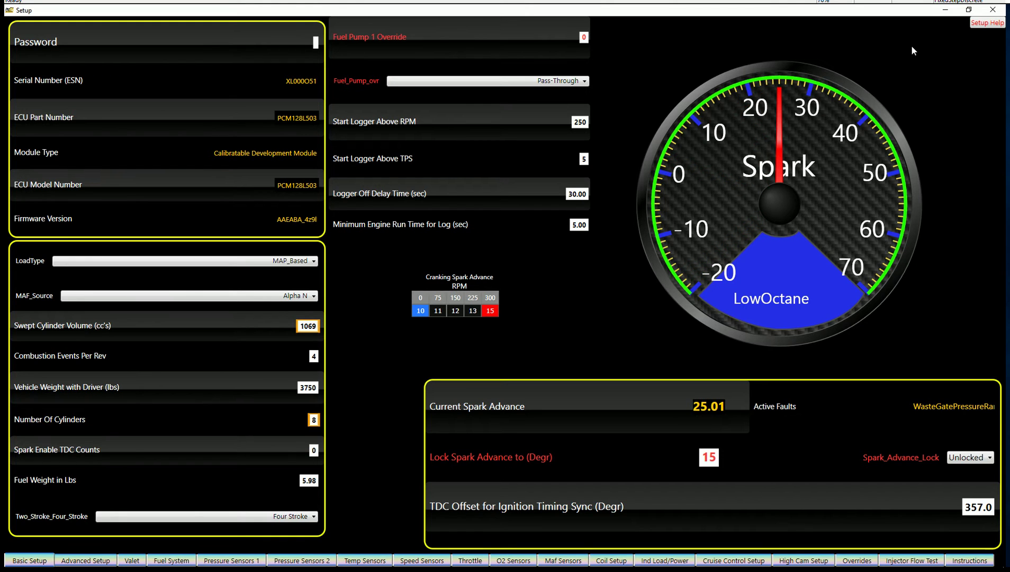
pyautogui.press('Escape')
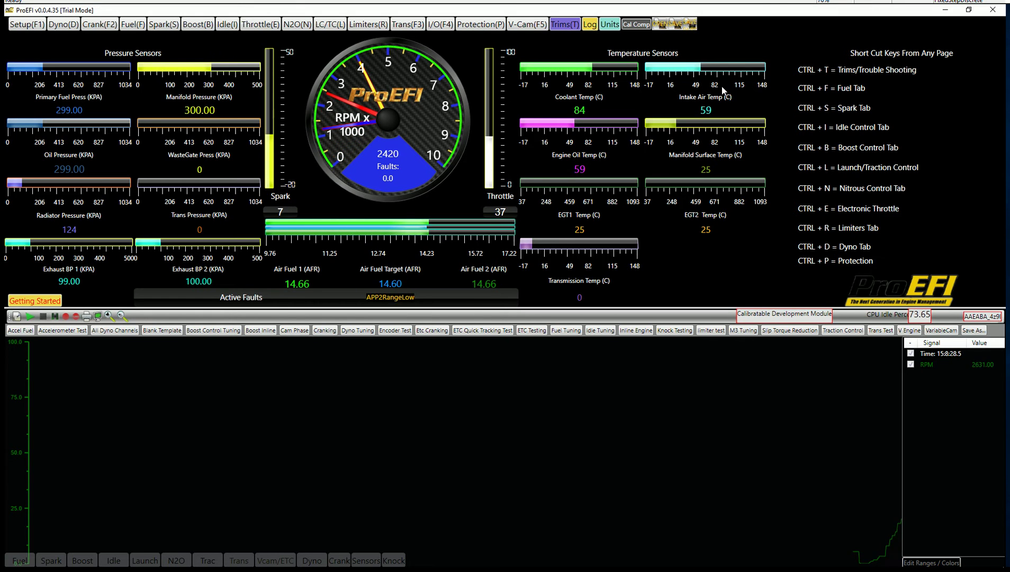
# - Mark a point on the live chart and enlarge the chart area below the gauges
pyautogui.click(464, 416)
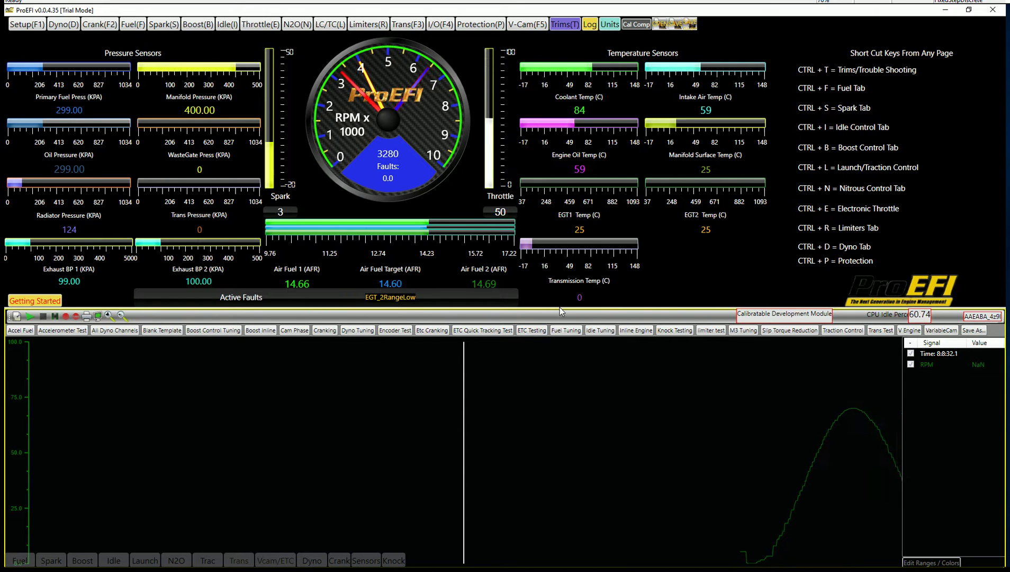
pyautogui.moveTo(558, 308)
pyautogui.mouseDown()
pyautogui.moveTo(563, 247)
pyautogui.moveTo(585, 322)
pyautogui.mouseUp()
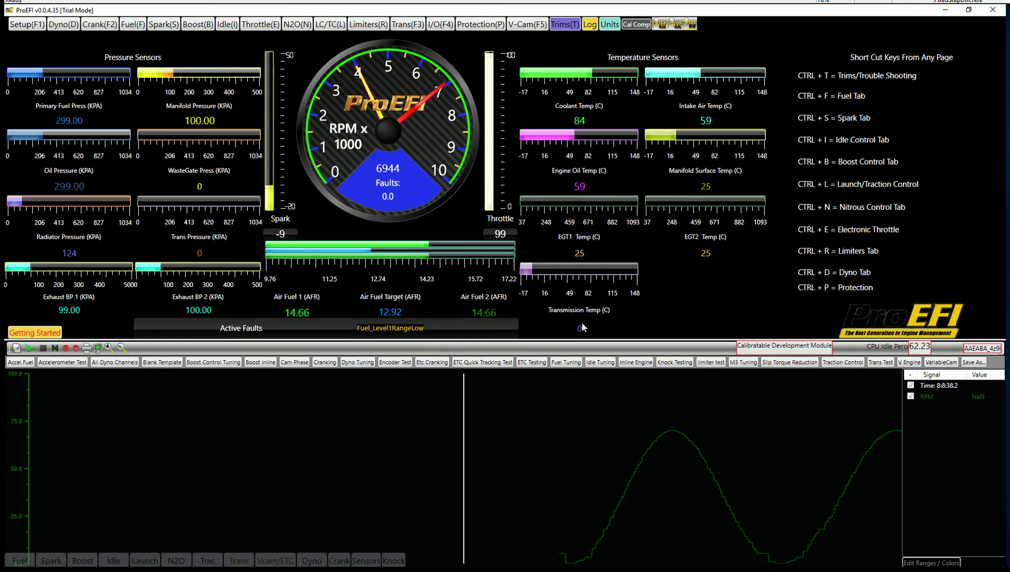
pyautogui.moveTo(587, 323); pyautogui.dragTo(585, 324)
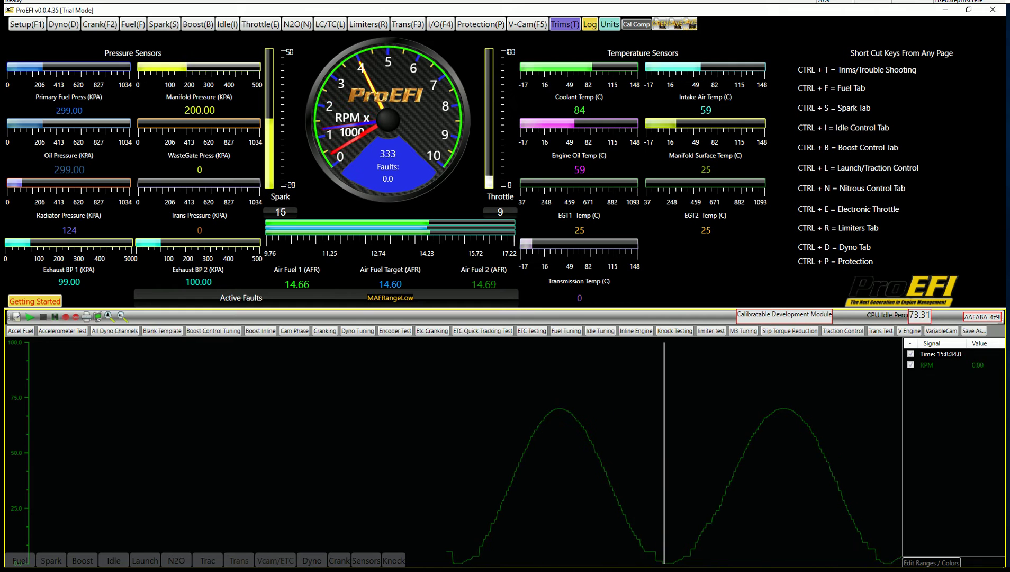
# - Open the Fuel window with Ctrl+F and show the full-size 3D V.E. Map
pyautogui.hotkey('ctrl', 'f')
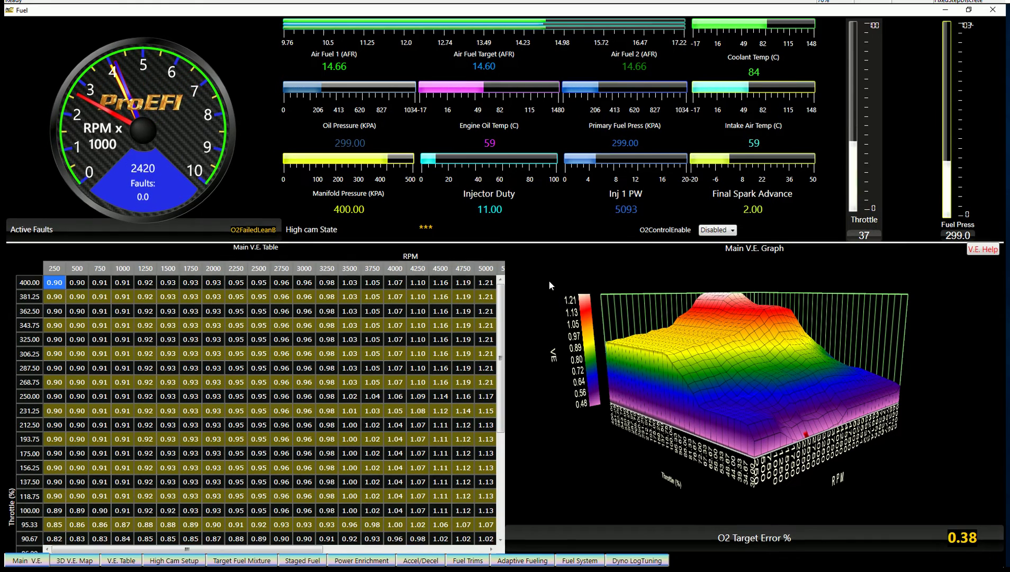
pyautogui.moveTo(539, 244)
pyautogui.mouseDown()
pyautogui.moveTo(555, 315)
pyautogui.moveTo(573, 194)
pyautogui.mouseUp()
pyautogui.moveTo(683, 364); pyautogui.dragTo(659, 344)
pyautogui.click(82, 562)
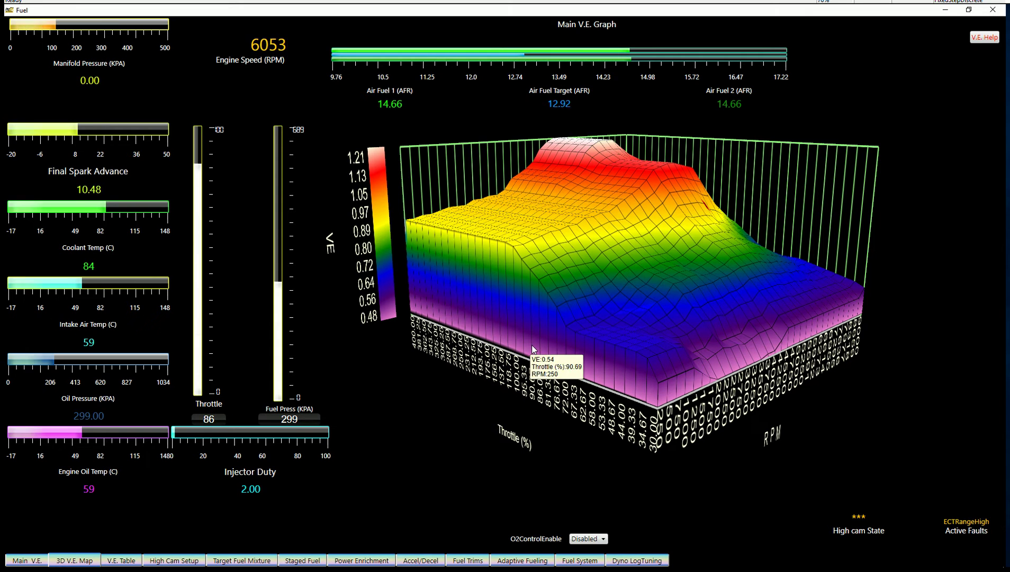
# - Rotate the 3D VE graph, toggle O2ControlEnable back to Disabled, and return to Main V.E
pyautogui.moveTo(649, 313)
pyautogui.mouseDown()
pyautogui.moveTo(521, 314)
pyautogui.moveTo(548, 312)
pyautogui.mouseUp()
pyautogui.moveTo(699, 316); pyautogui.dragTo(638, 296)
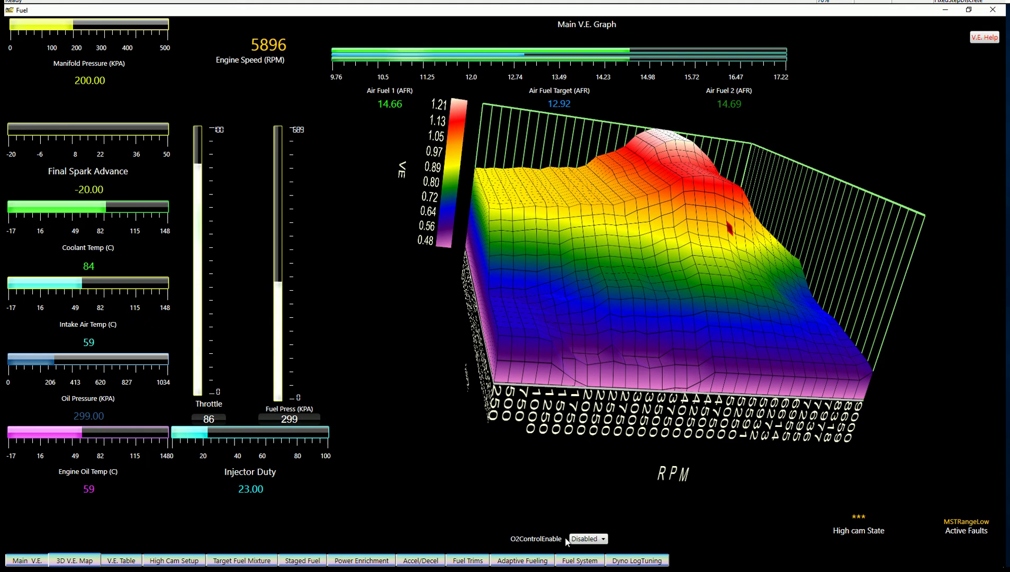
pyautogui.click(583, 539)
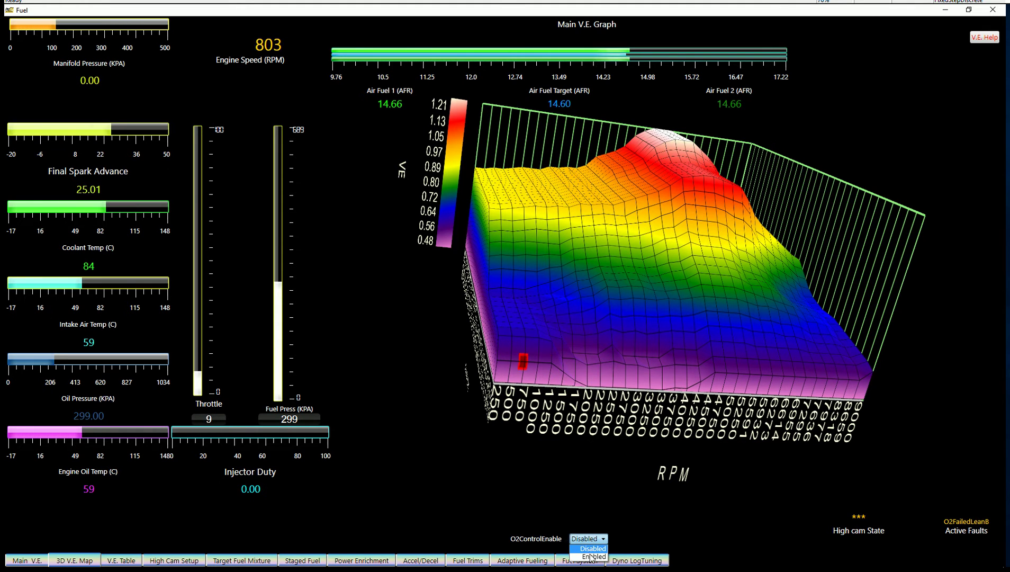
pyautogui.click(592, 556)
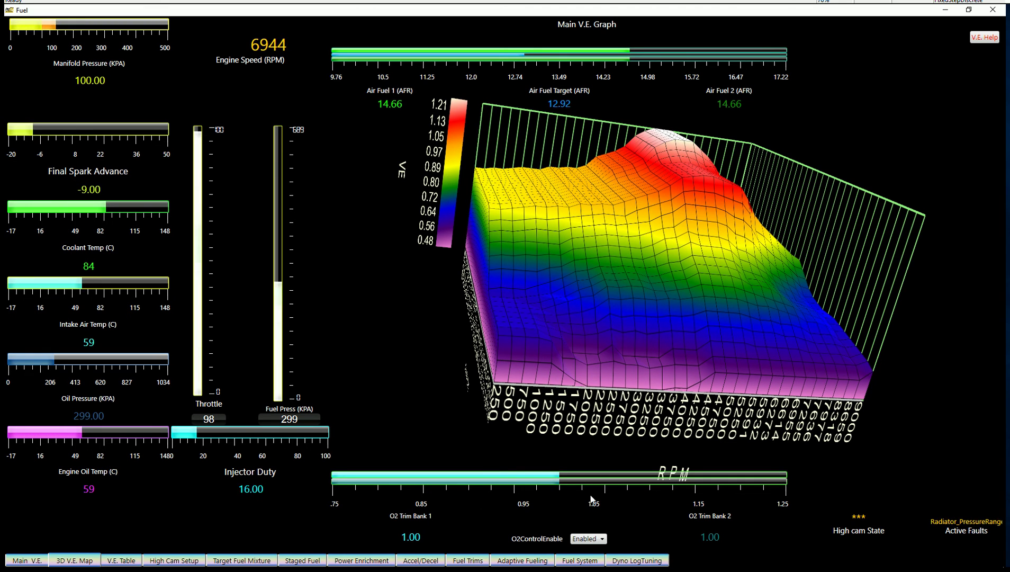
pyautogui.click(592, 549)
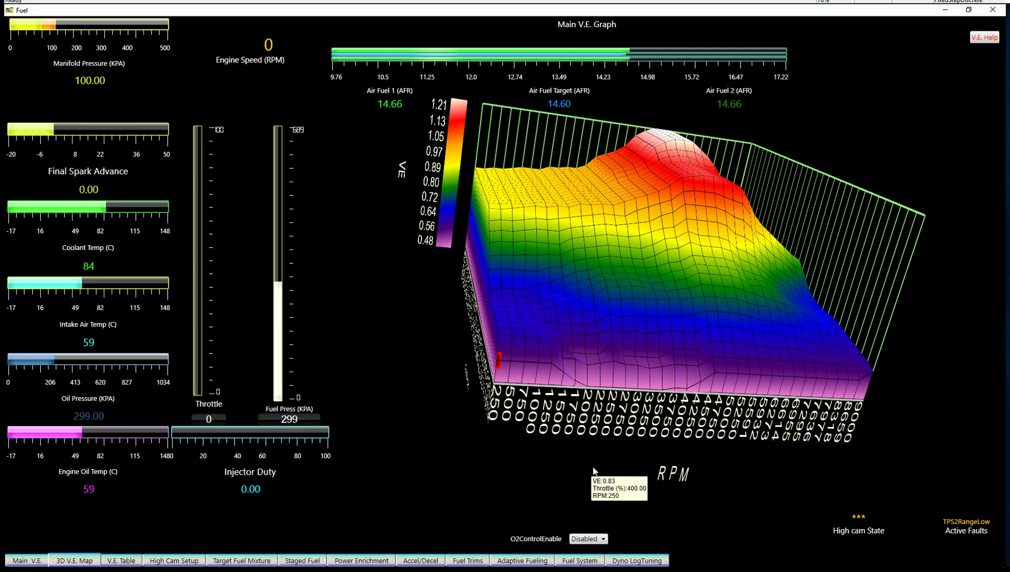
pyautogui.click(26, 560)
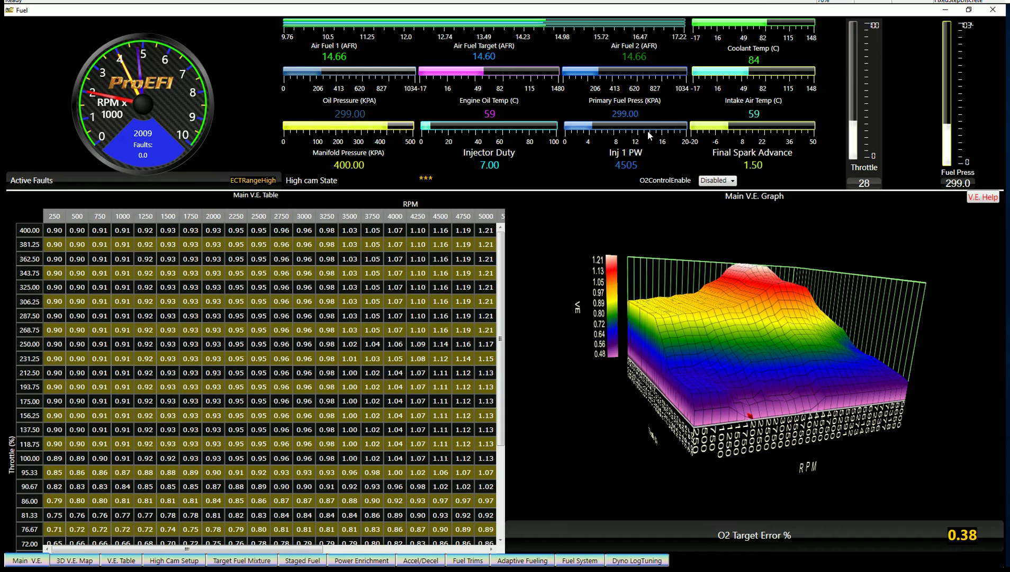
# - Set O2ControlEnable to Disabled and mark a point on the Dyno LogTuning chart
pyautogui.click(716, 181)
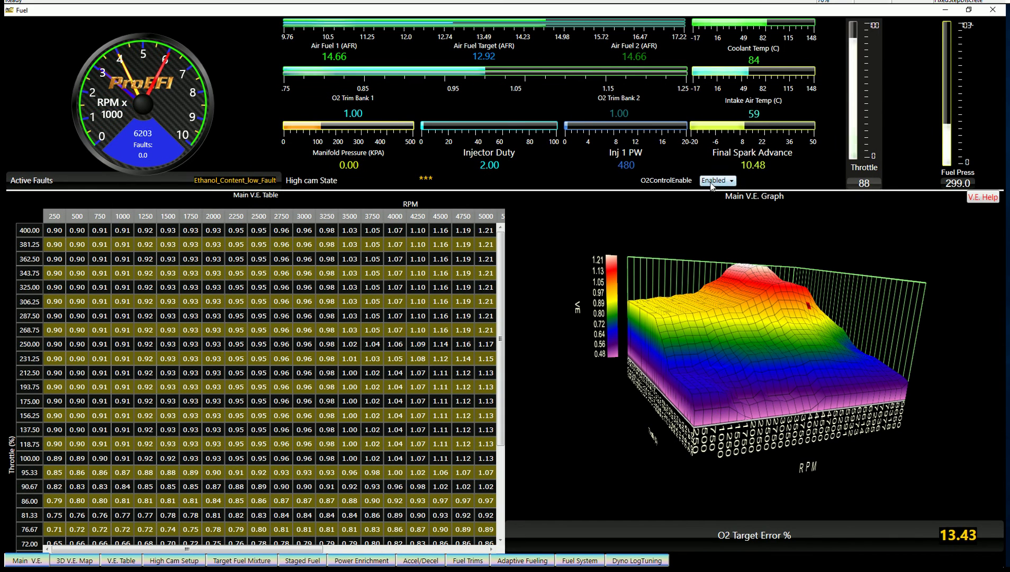
pyautogui.click(714, 191)
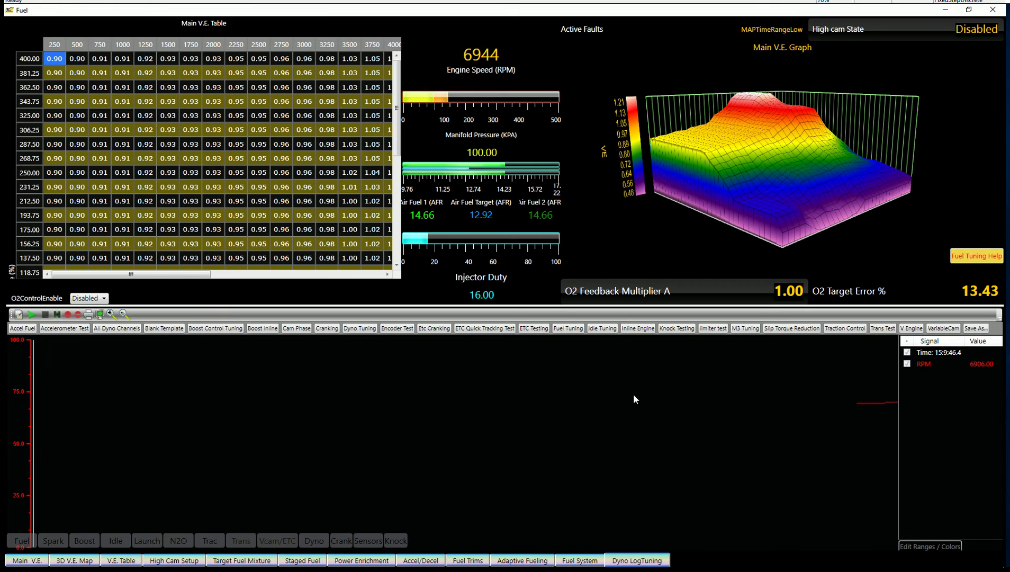
pyautogui.click(533, 392)
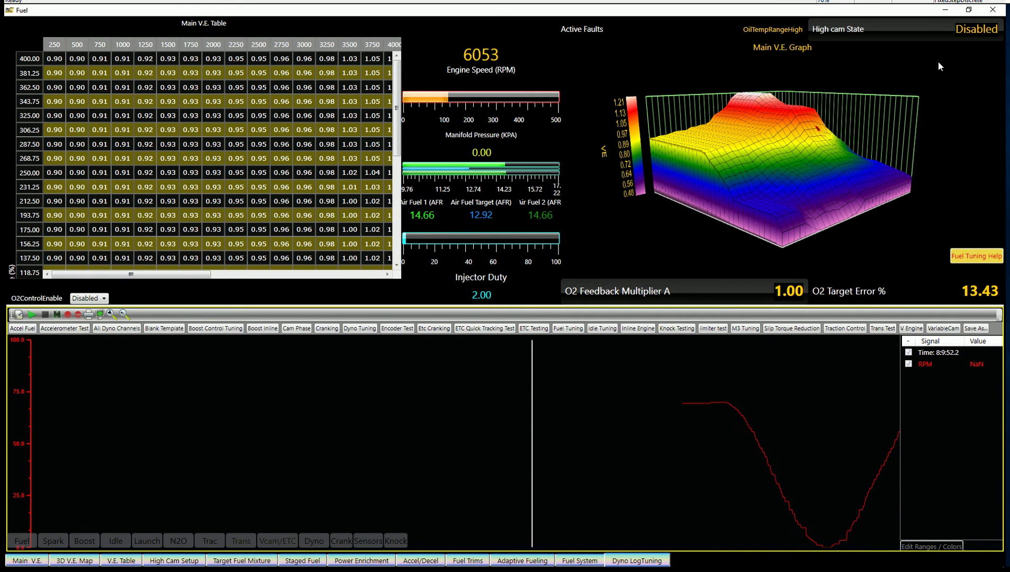
# - Close the Fuel window, then open the IO window on its Output Overrides page
pyautogui.click(993, 9)
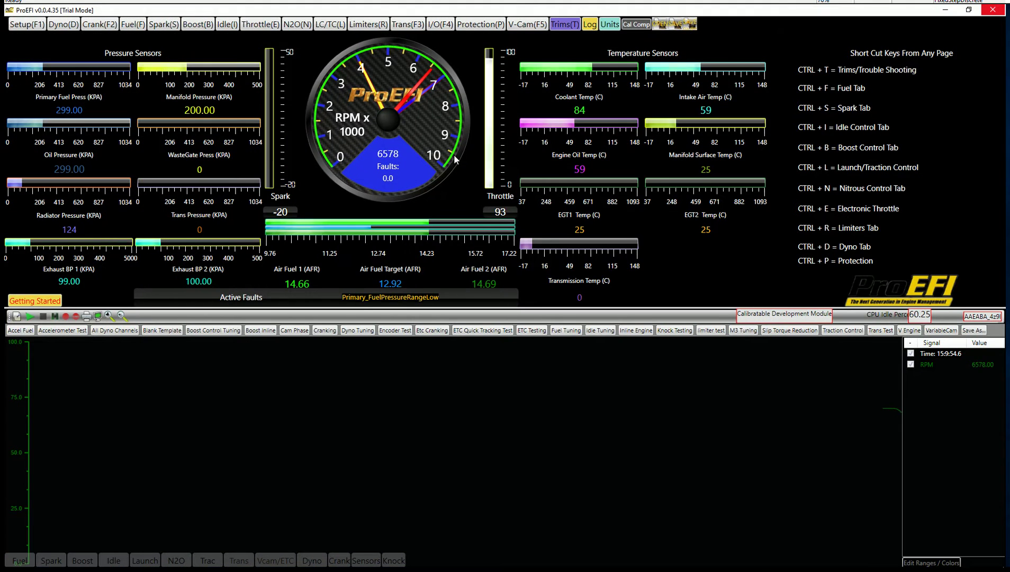
pyautogui.click(440, 24)
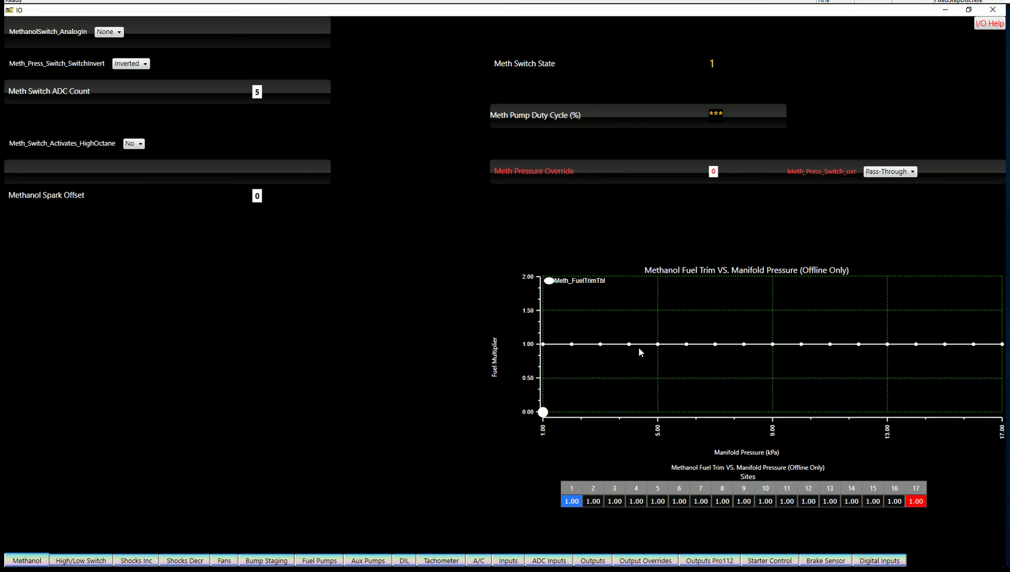
pyautogui.click(635, 561)
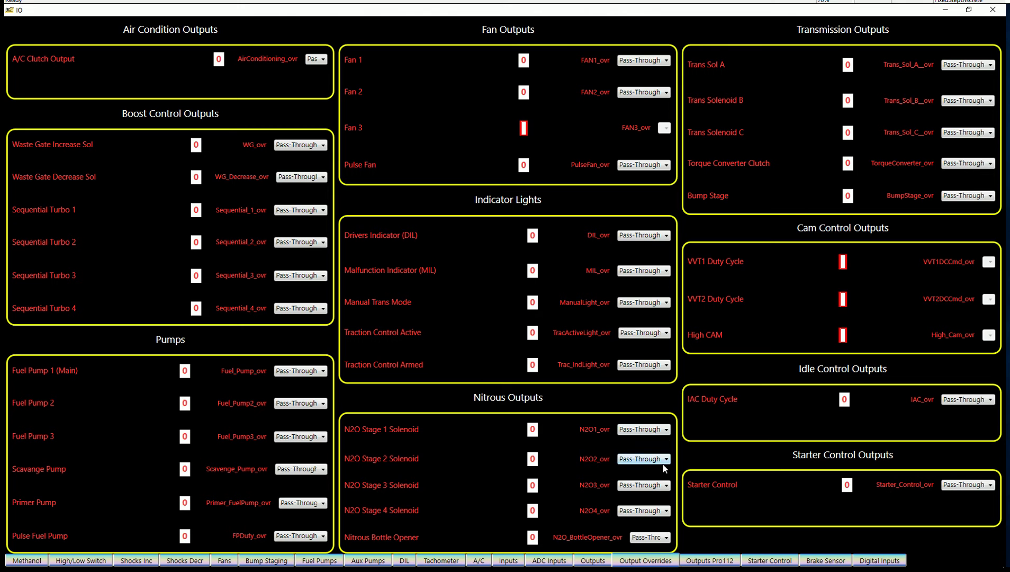
# - Browse the Outputs, Inputs, ADC Inputs and Outputs Pro112 pages, then close the IO window
pyautogui.click(592, 562)
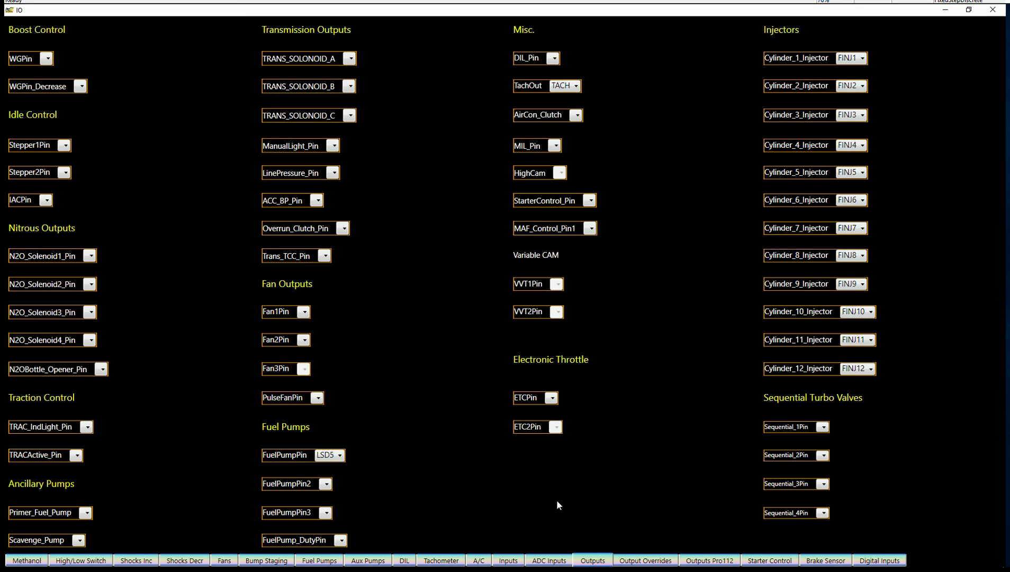
pyautogui.click(508, 560)
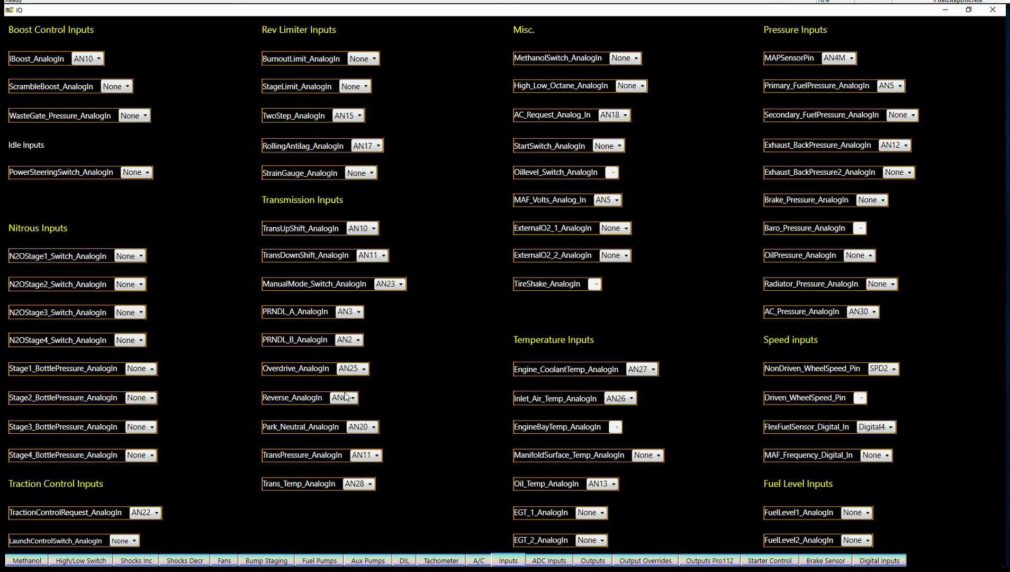
pyautogui.click(549, 562)
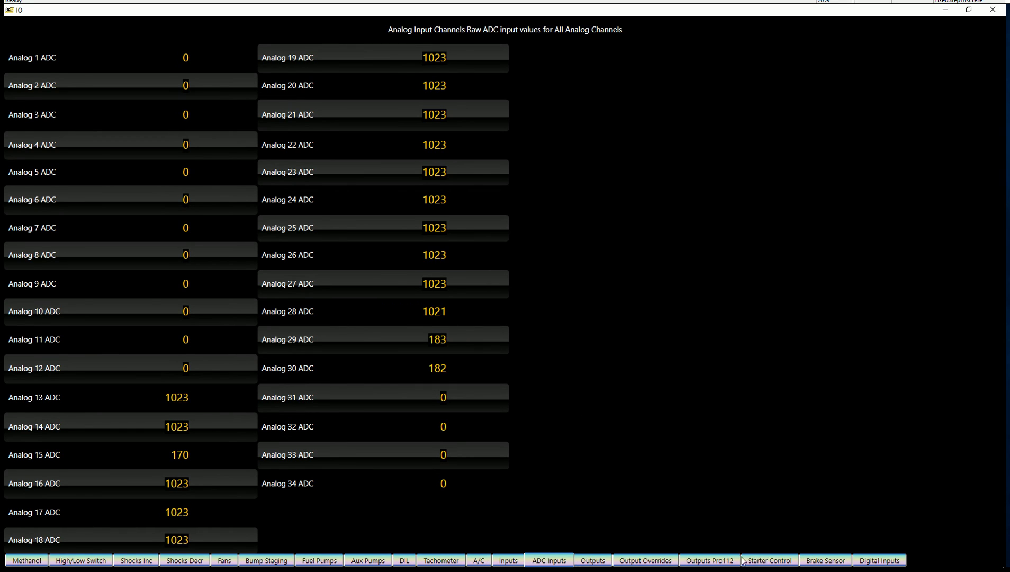
pyautogui.click(711, 563)
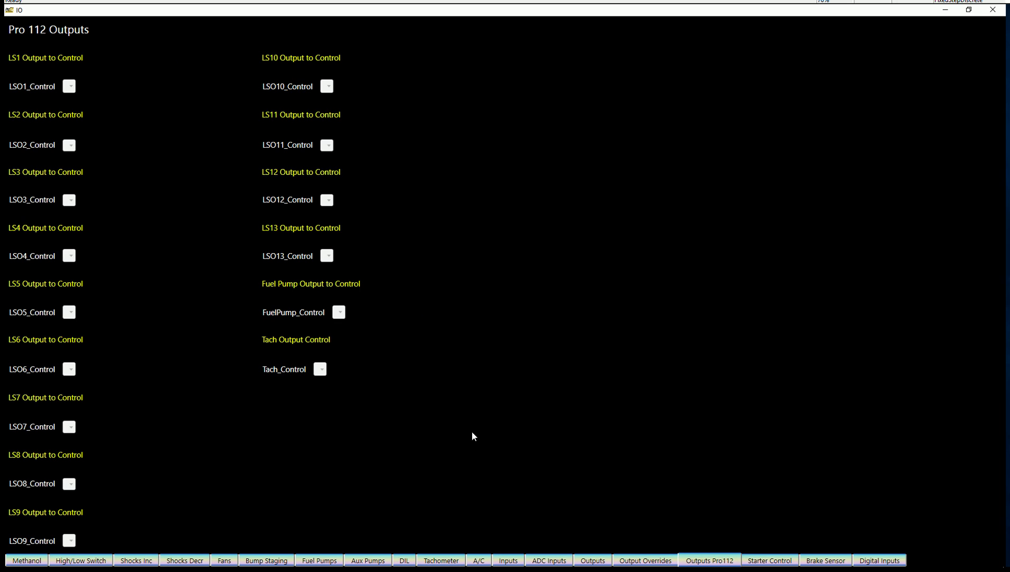
pyautogui.click(993, 10)
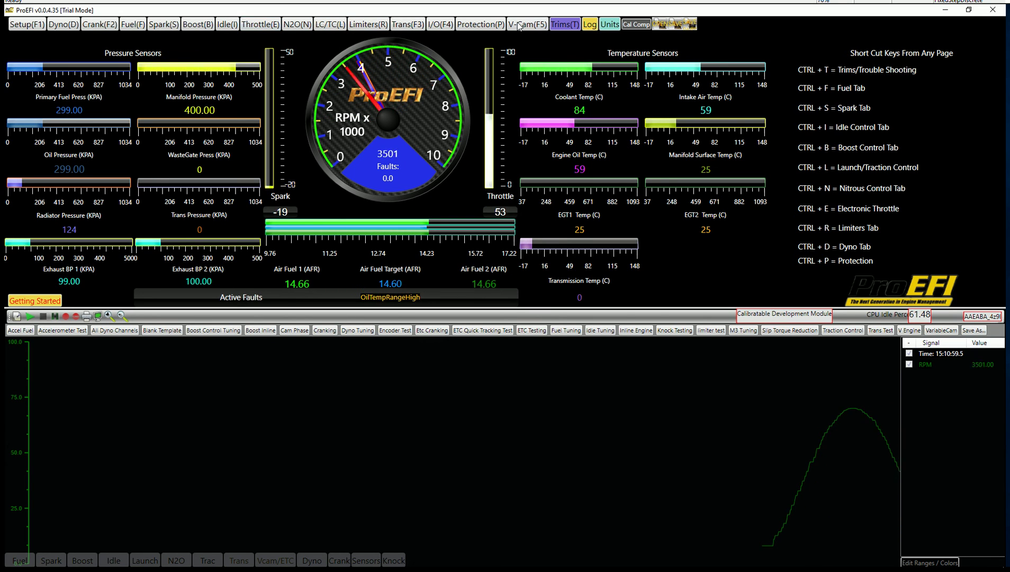
# - Open the Throttle window and view its ETC Sensors and ETC Validation pages
pyautogui.click(260, 25)
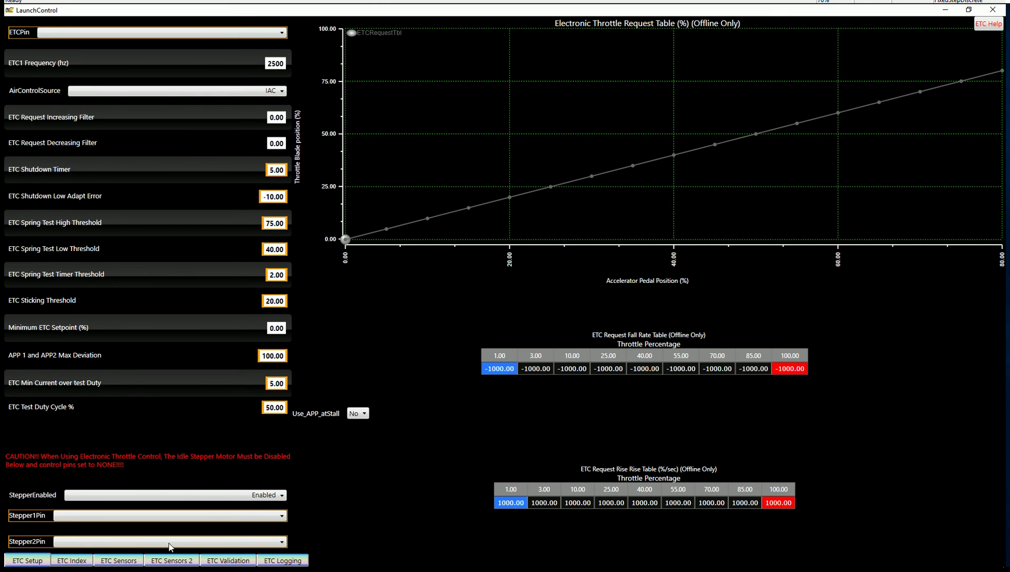
pyautogui.click(111, 560)
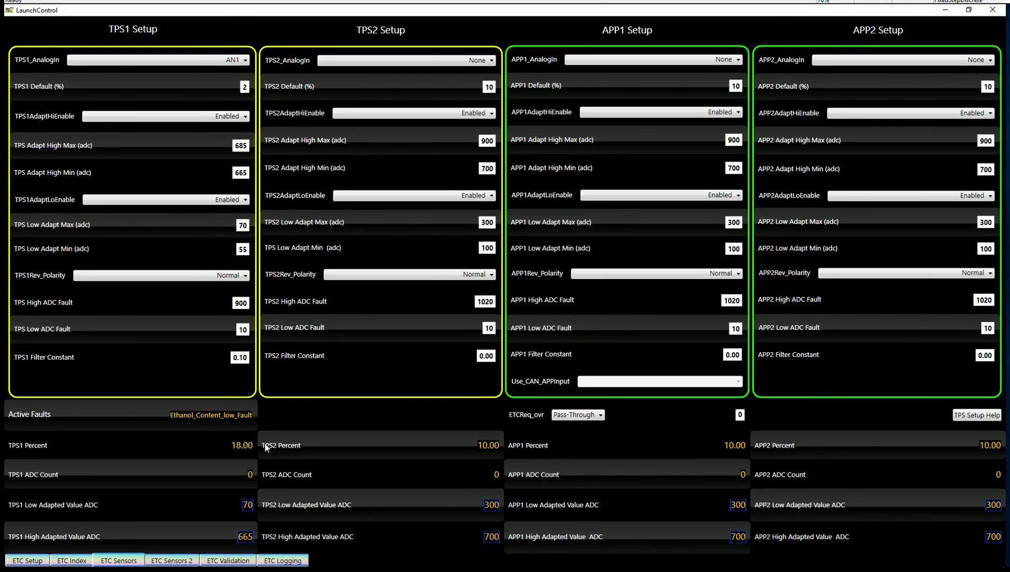
pyautogui.click(238, 563)
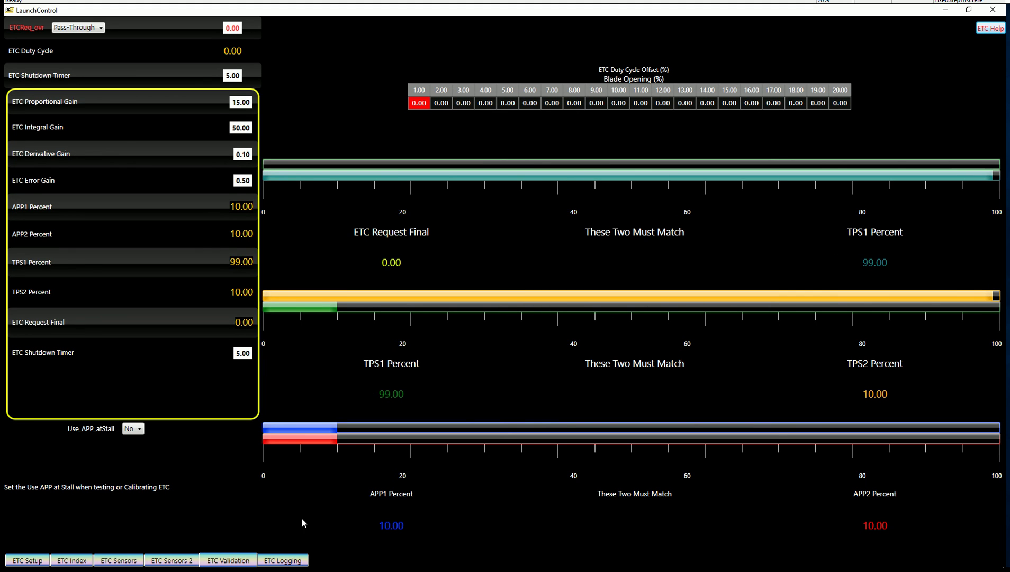
# - On ETC Logging, load the ETC Quick Tracking Test preset and place chart cursors
pyautogui.click(283, 560)
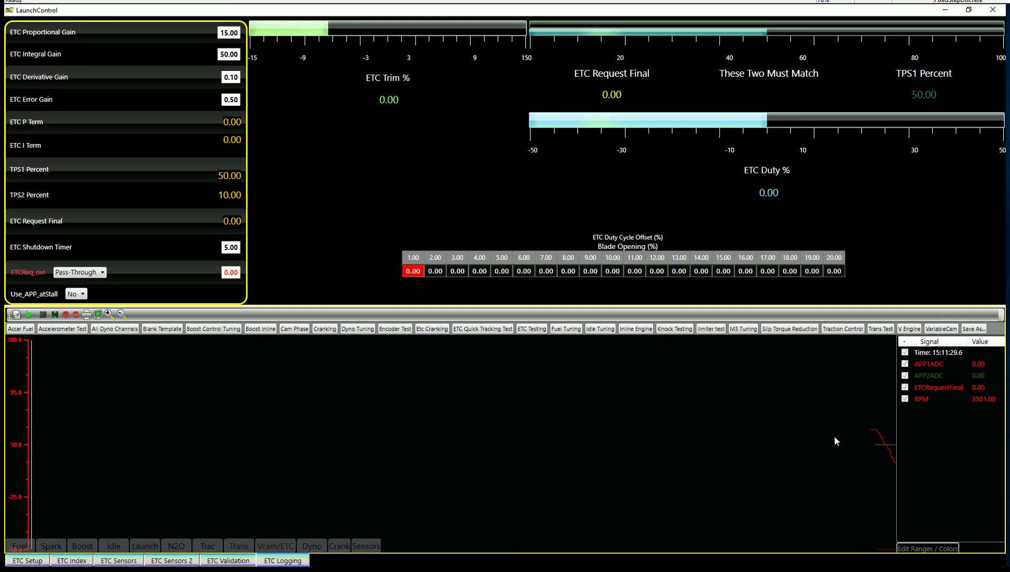
pyautogui.click(848, 429)
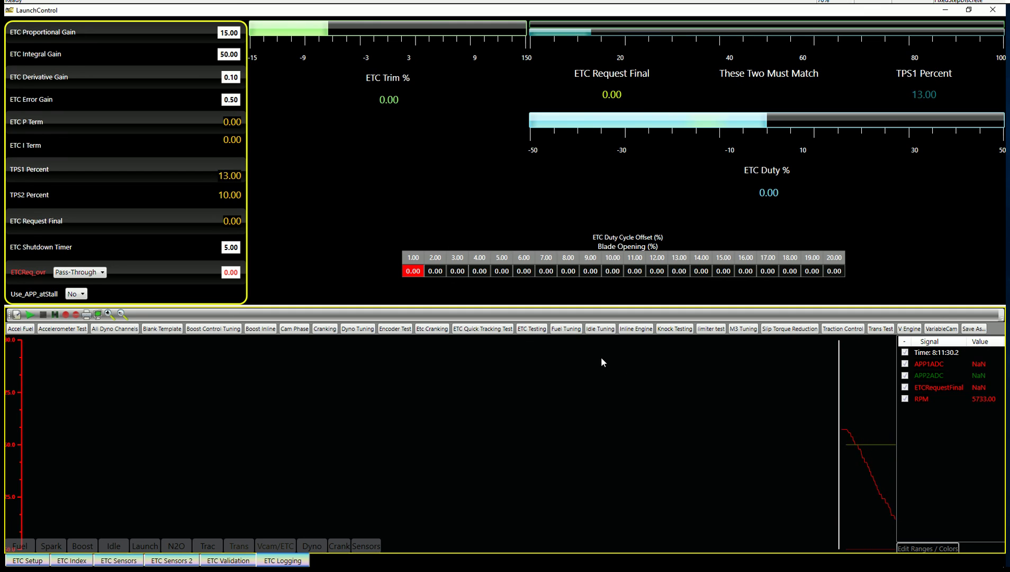
pyautogui.click(468, 328)
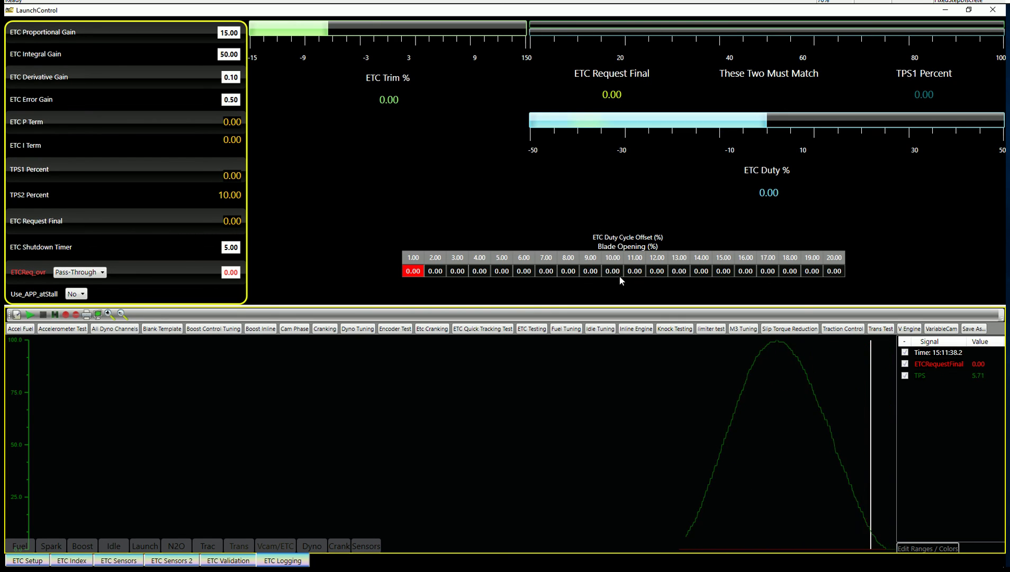
pyautogui.click(529, 363)
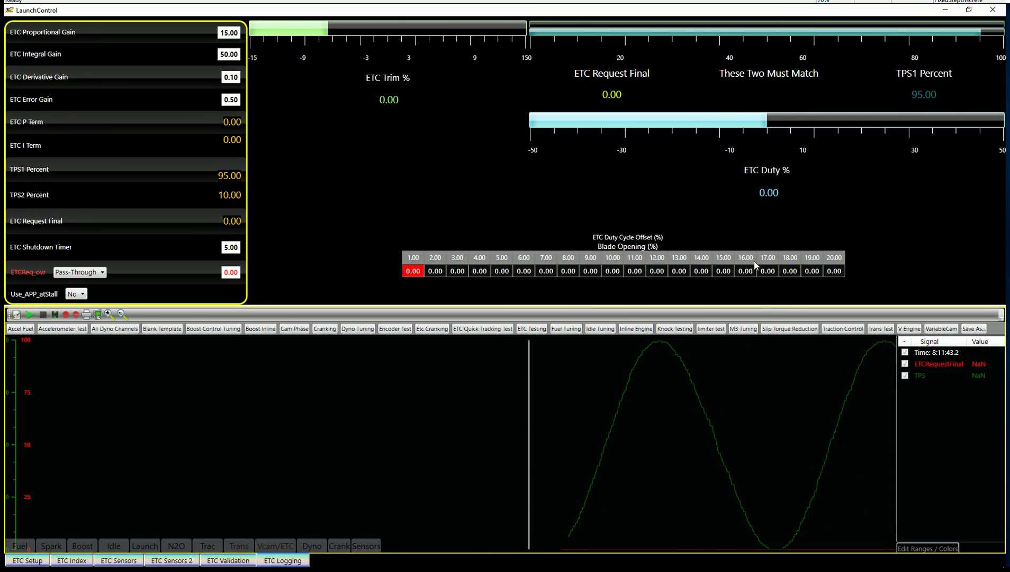